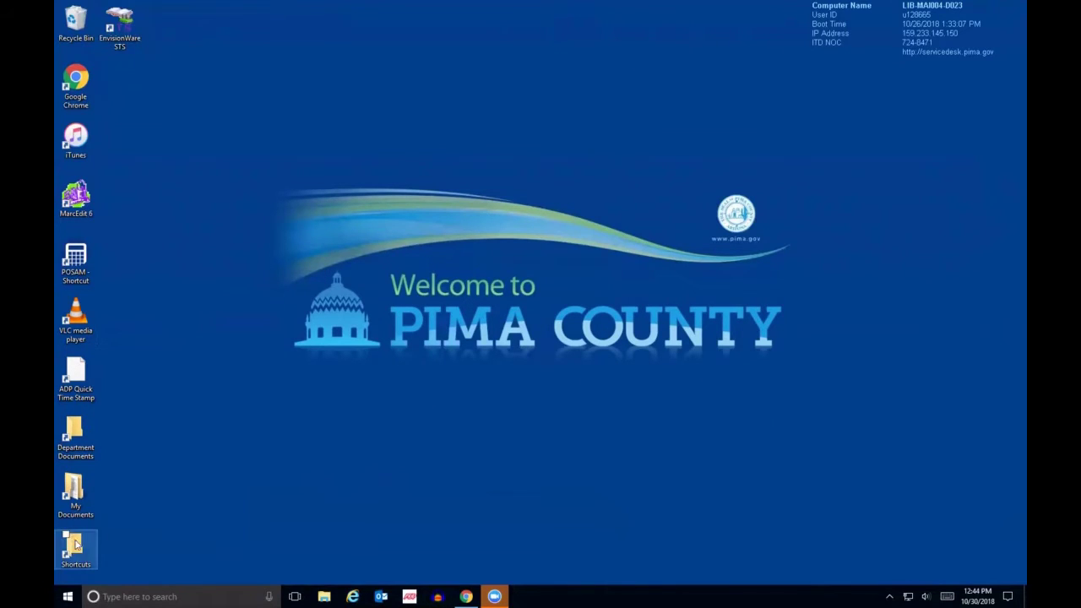
# Launch Audacity from the Windows desktop.
pyautogui.click(68, 597)
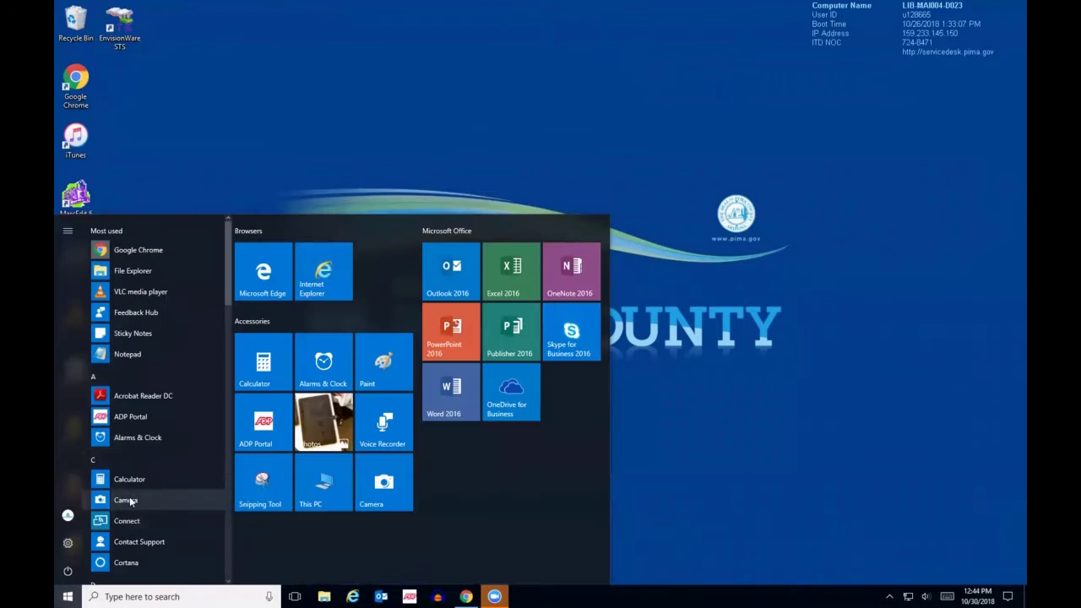
pyautogui.scroll(-3, 152, 433)
pyautogui.click(790, 367)
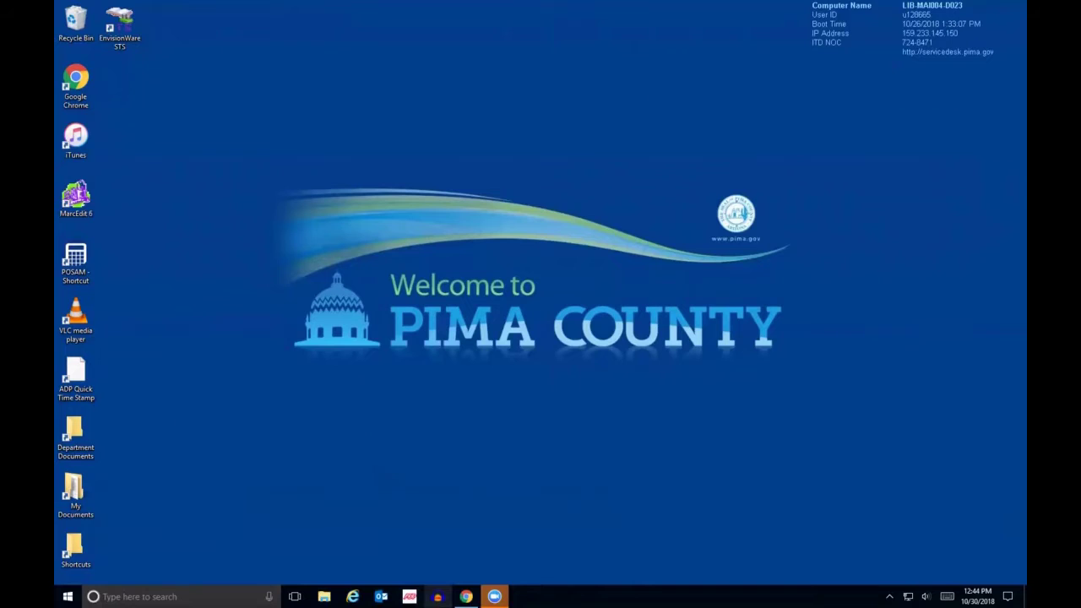
pyautogui.click(438, 597)
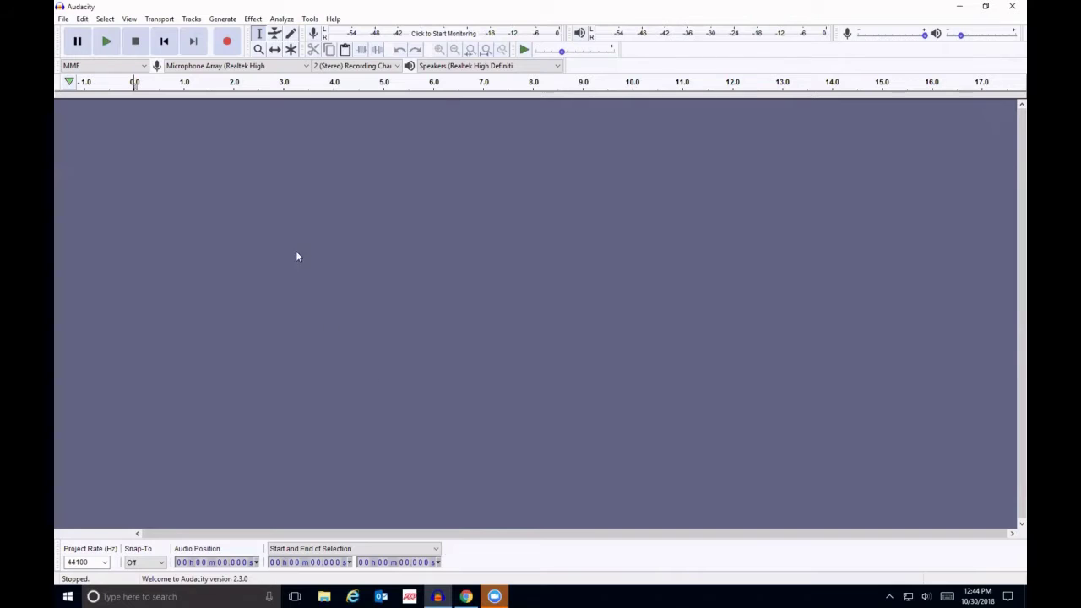
# Create new empty projects in additional windows.
pyautogui.click(63, 18)
pyautogui.click(80, 32)
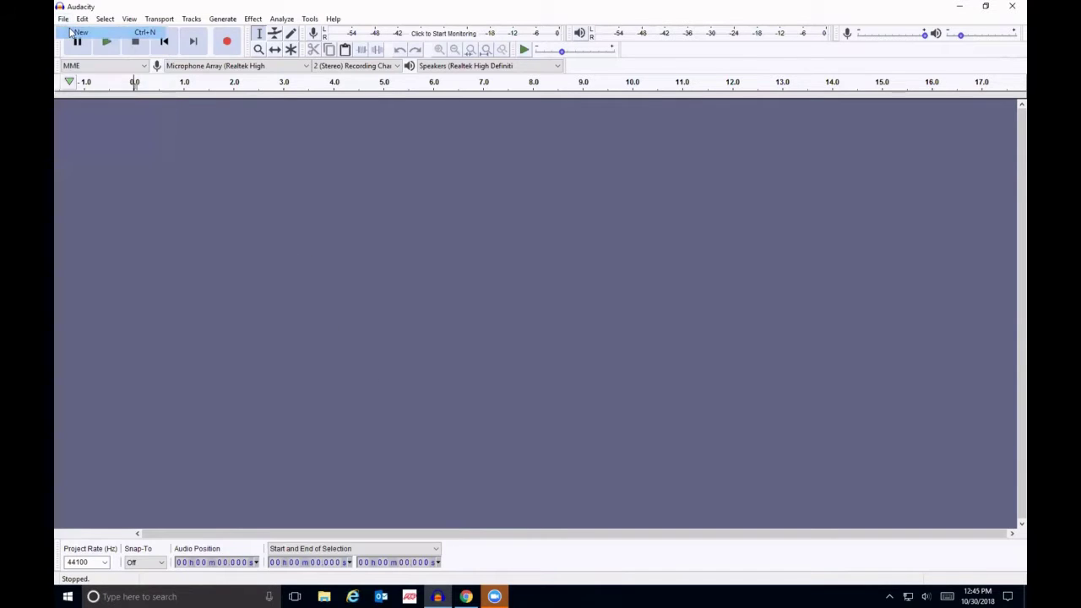
pyautogui.click(63, 21)
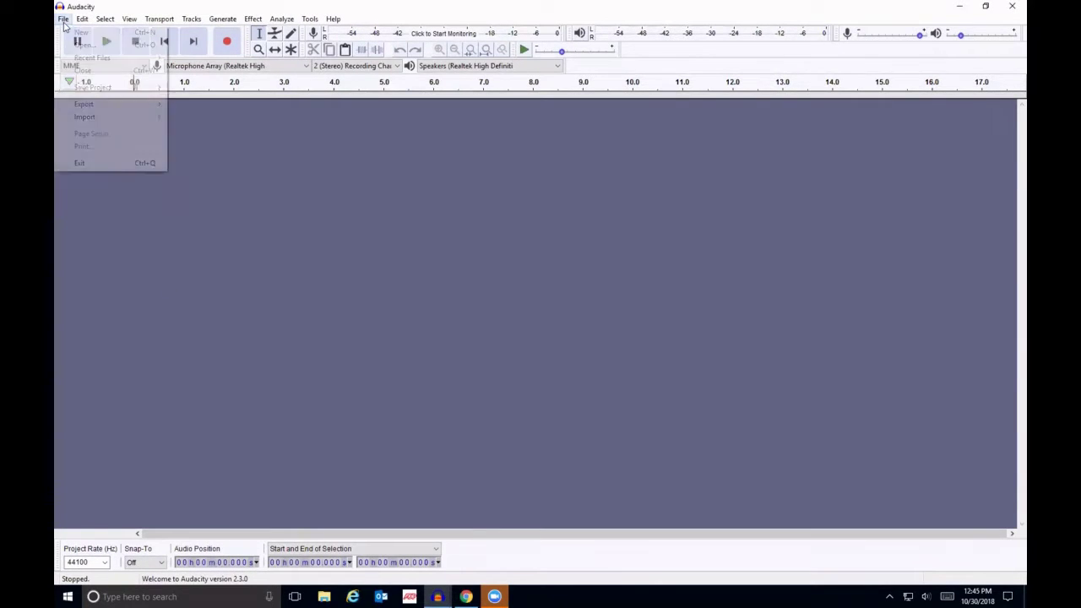
pyautogui.click(99, 204)
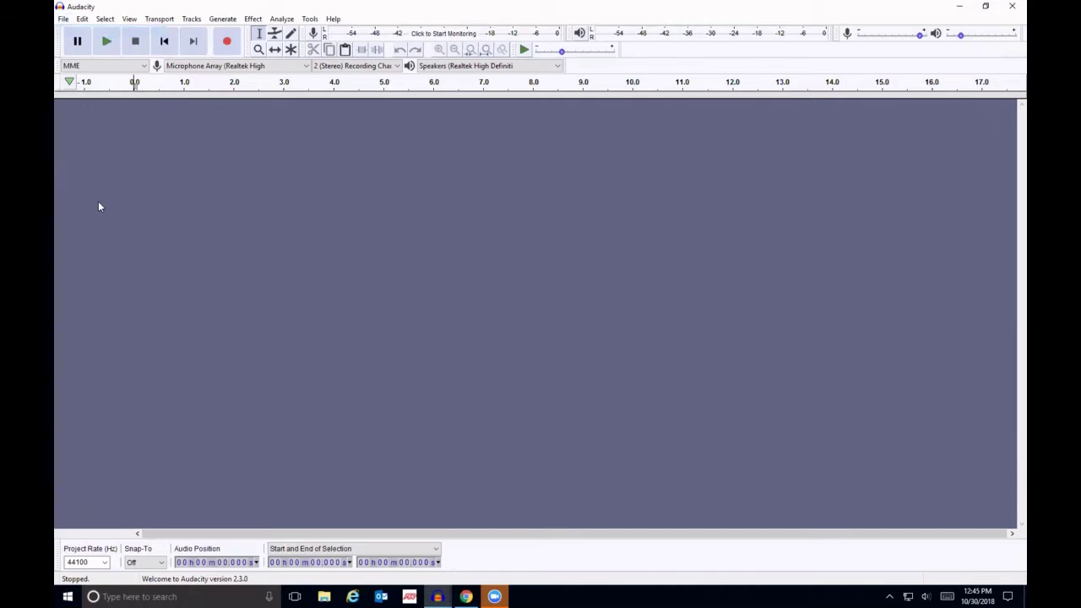
pyautogui.click(62, 18)
pyautogui.click(96, 75)
# Close the extra empty project windows and keep a single one open.
pyautogui.moveTo(438, 597)
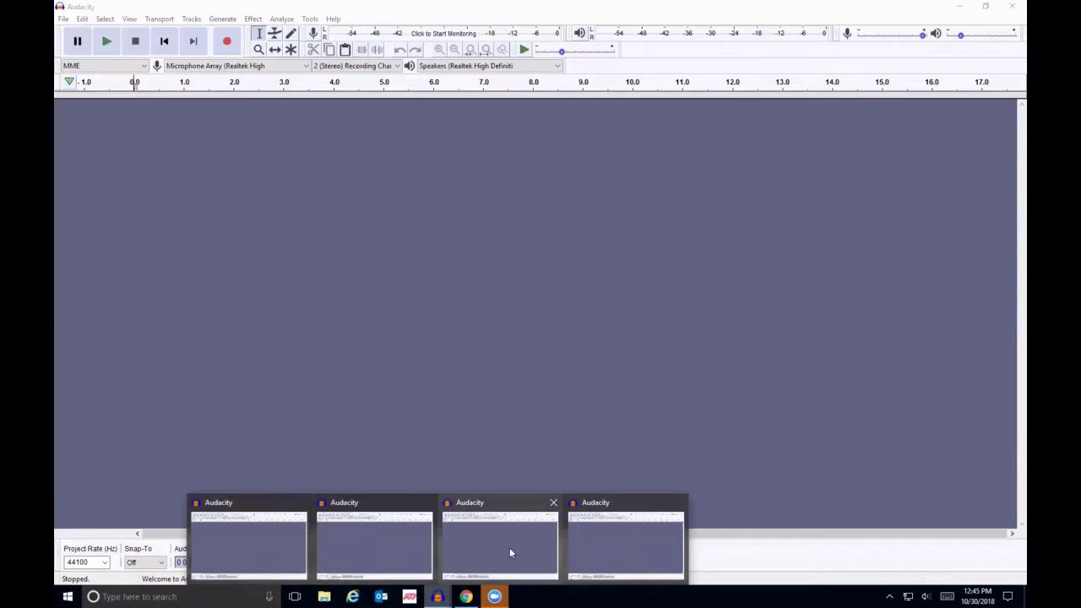
pyautogui.click(680, 503)
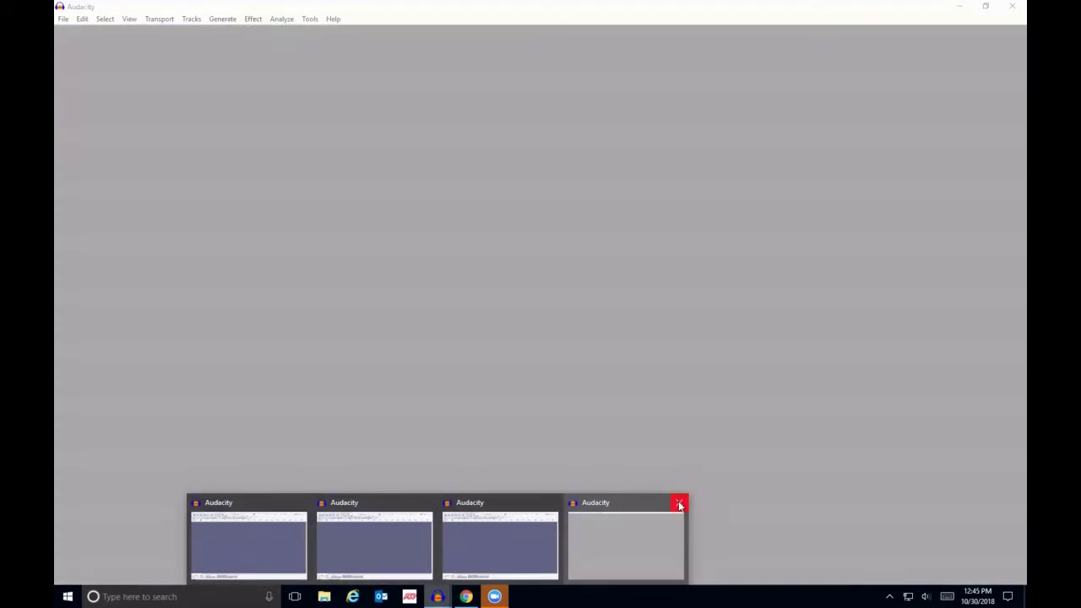
pyautogui.click(615, 502)
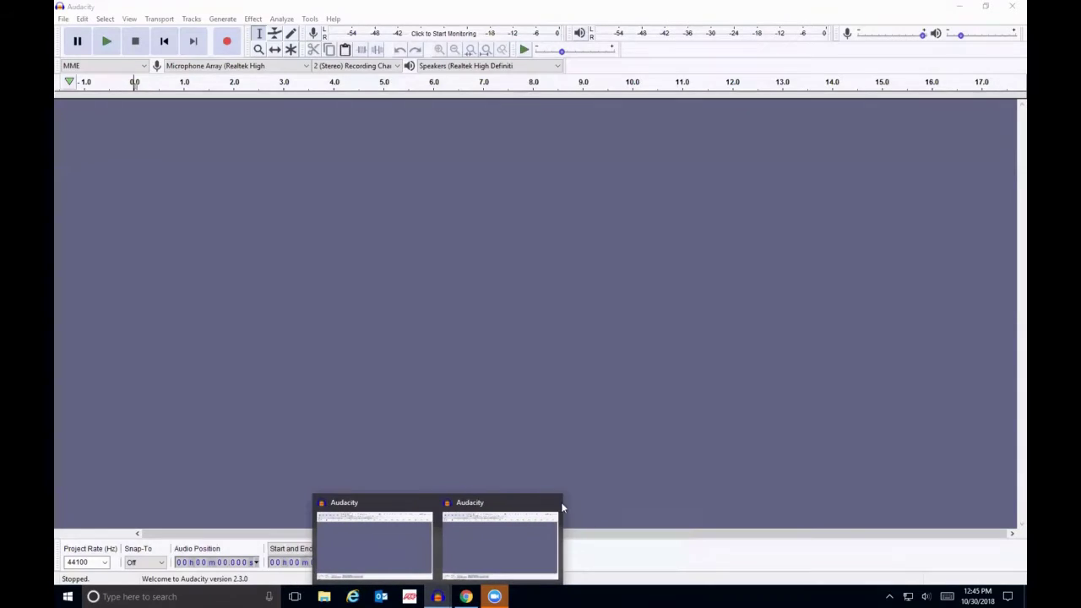
pyautogui.click(551, 503)
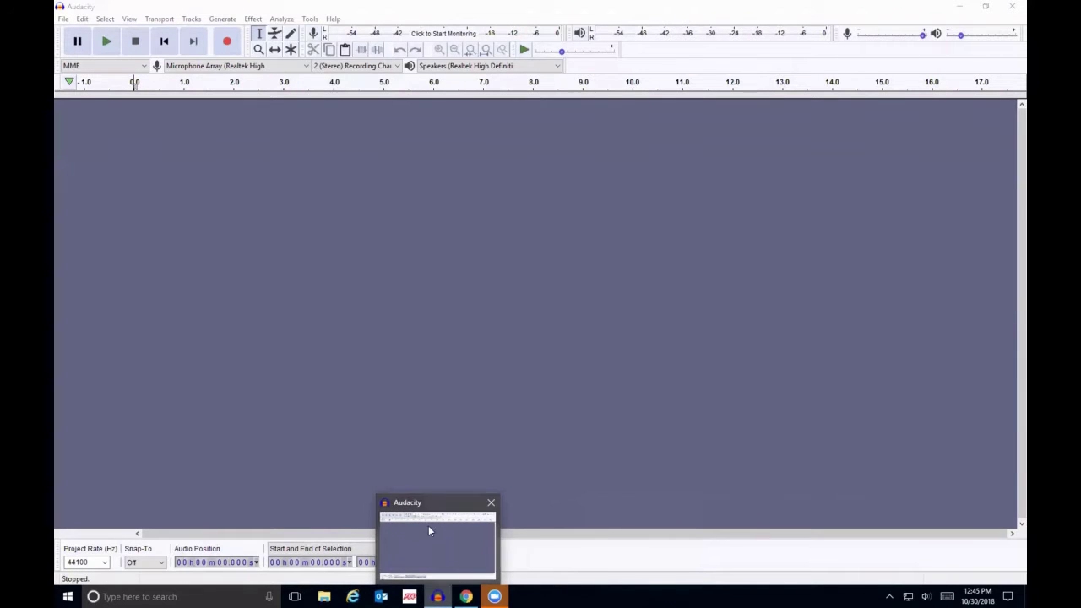
pyautogui.click(429, 530)
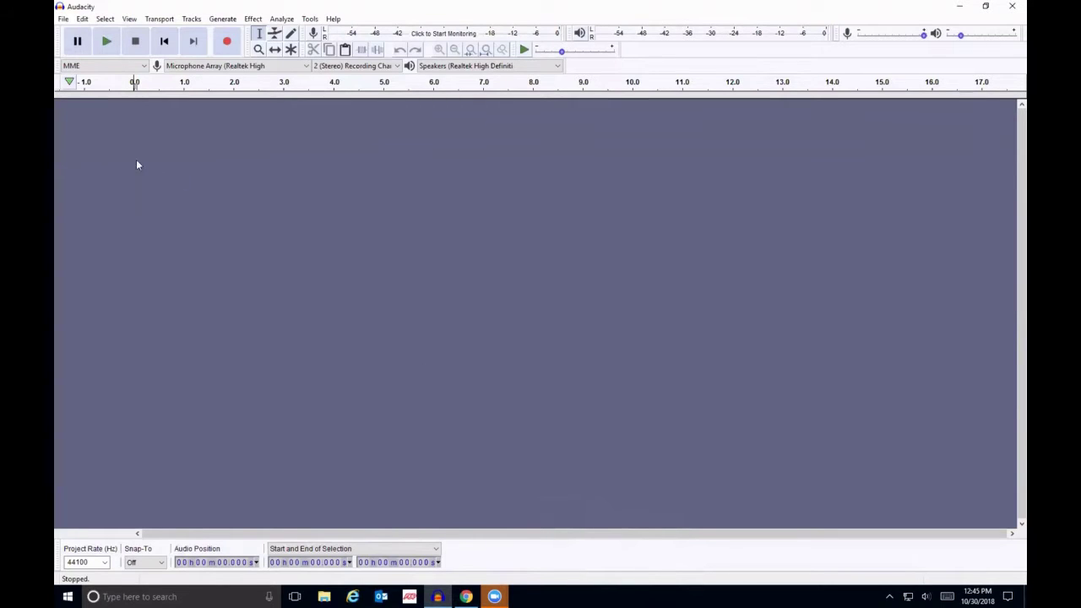
pyautogui.click(63, 18)
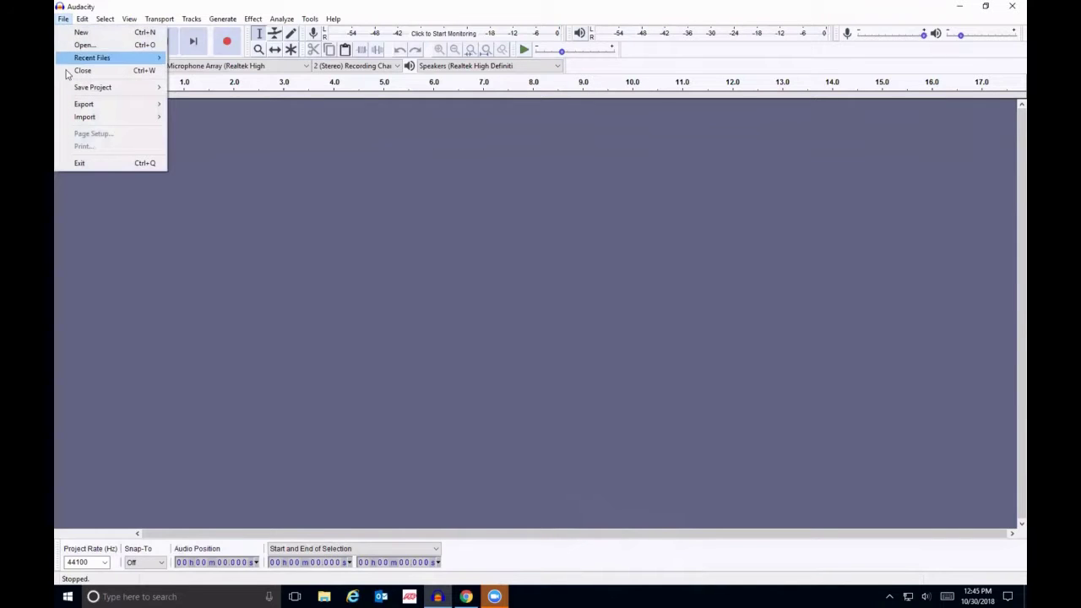
pyautogui.moveTo(131, 119)
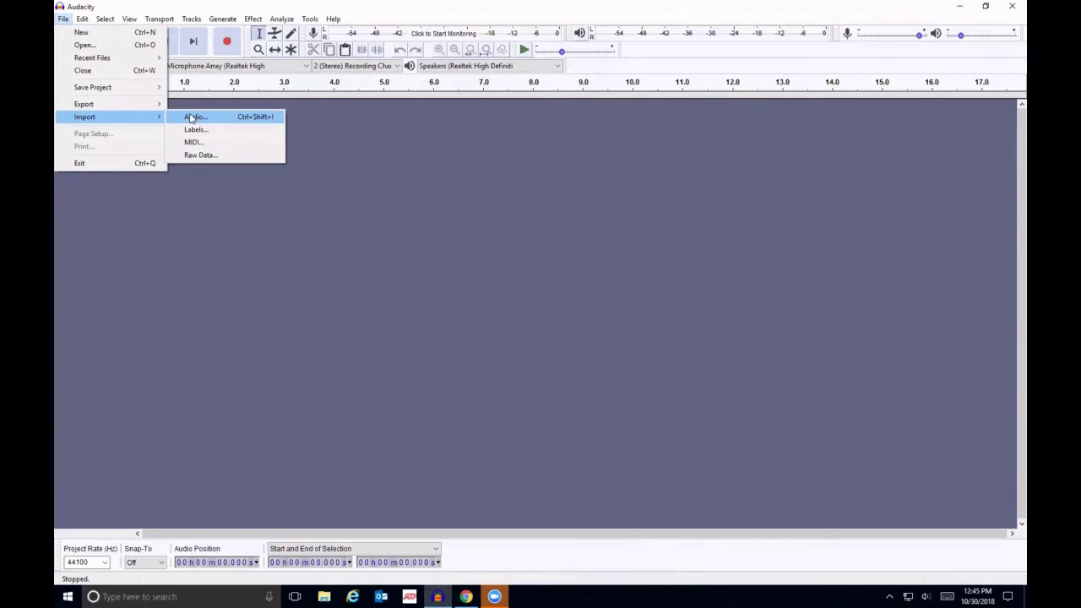
pyautogui.click(191, 118)
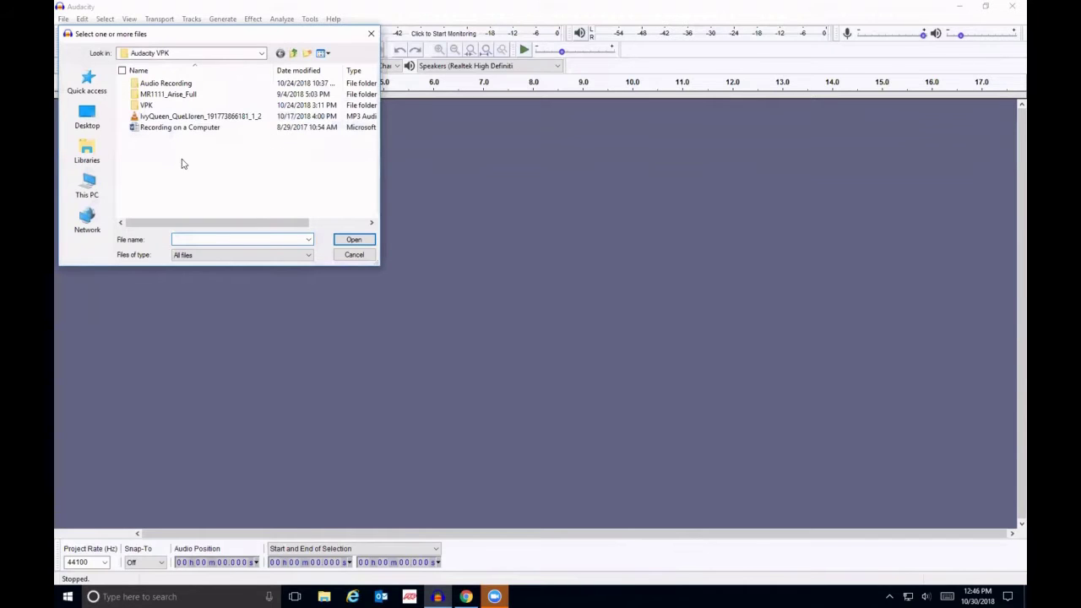
pyautogui.click(89, 114)
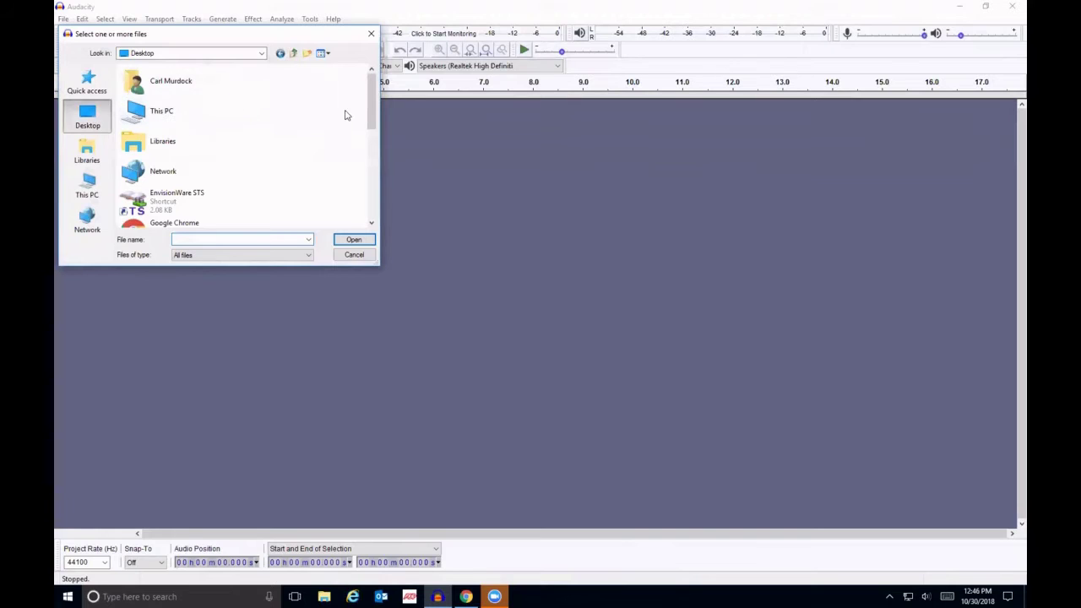
pyautogui.doubleClick(131, 115)
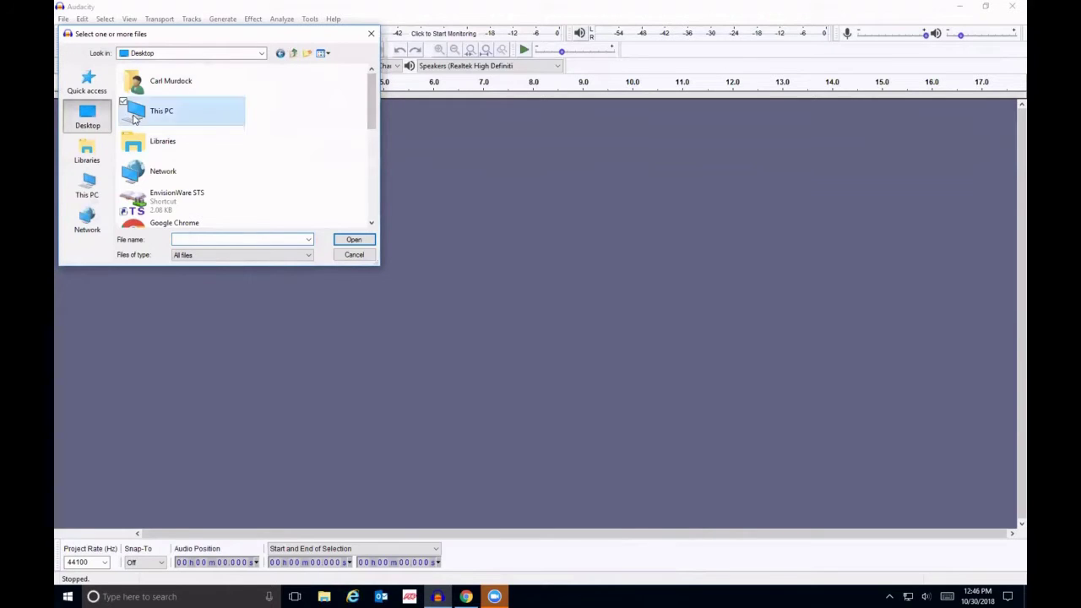
pyautogui.doubleClick(165, 121)
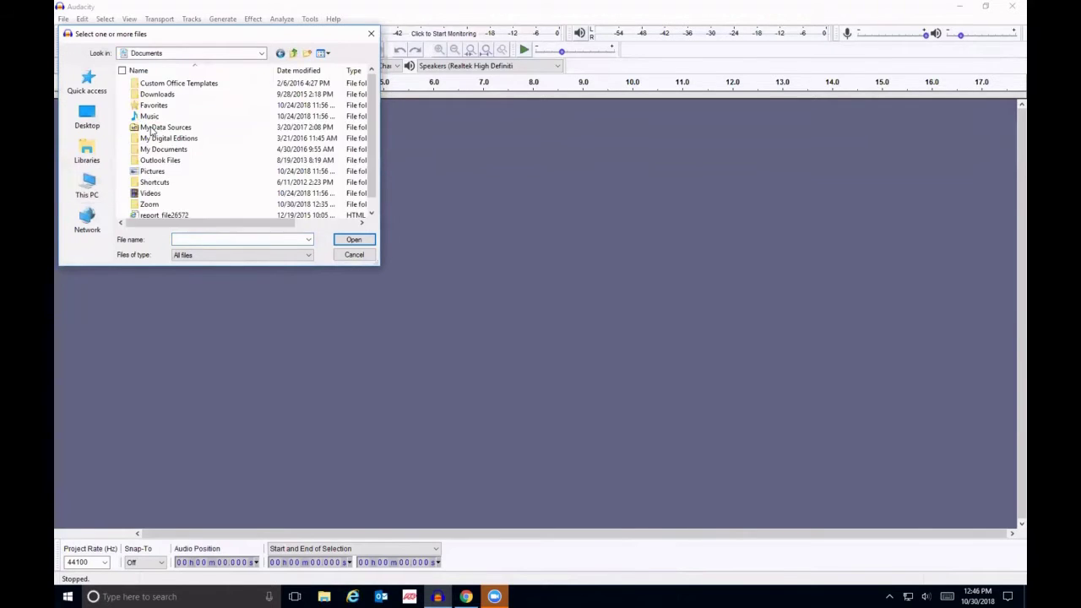
pyautogui.doubleClick(156, 150)
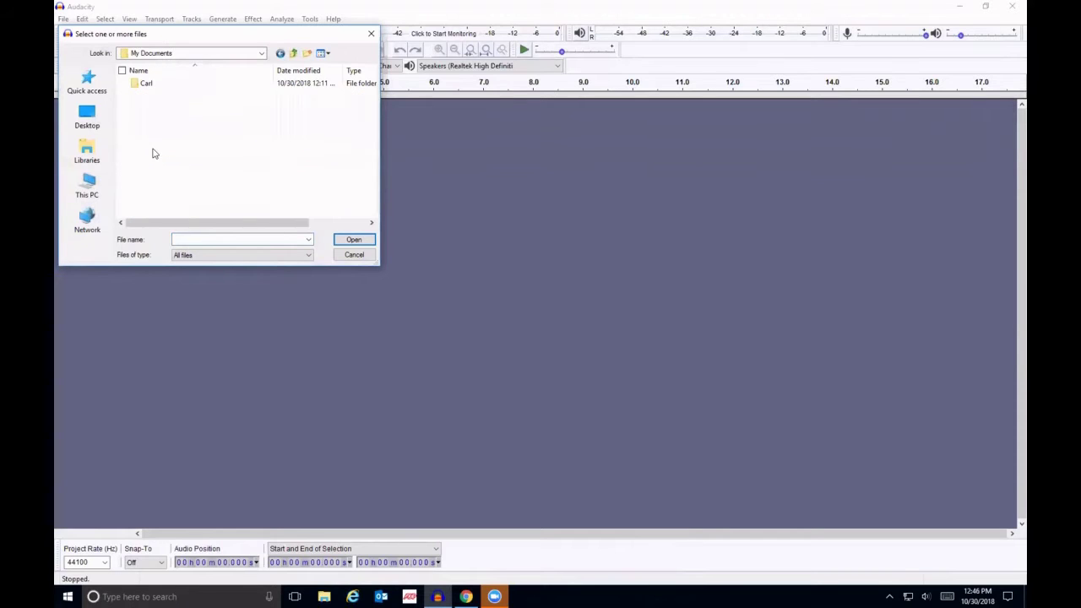
pyautogui.doubleClick(141, 85)
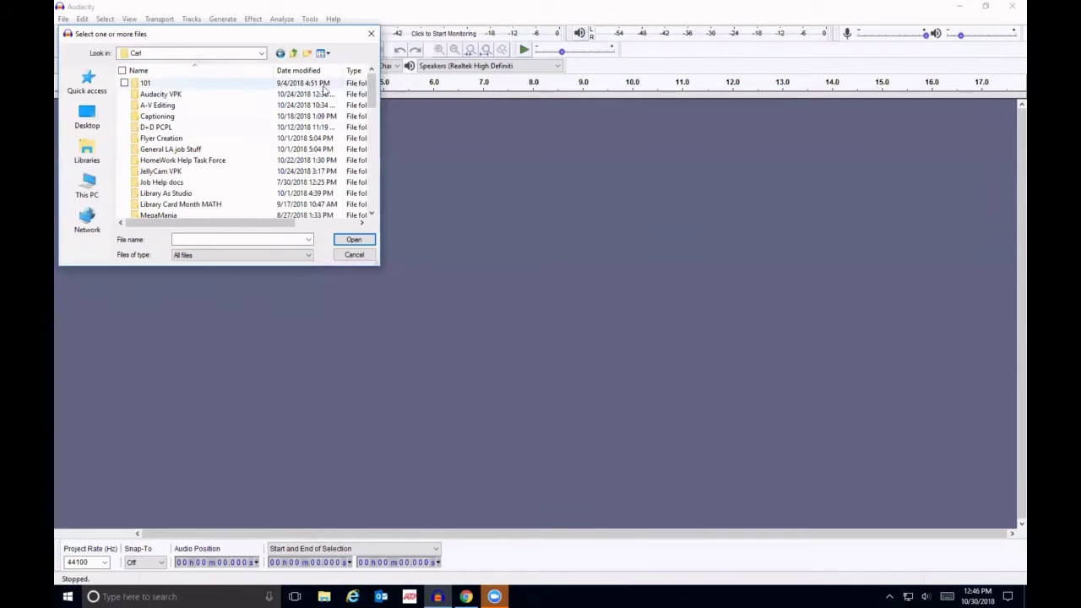
pyautogui.doubleClick(156, 95)
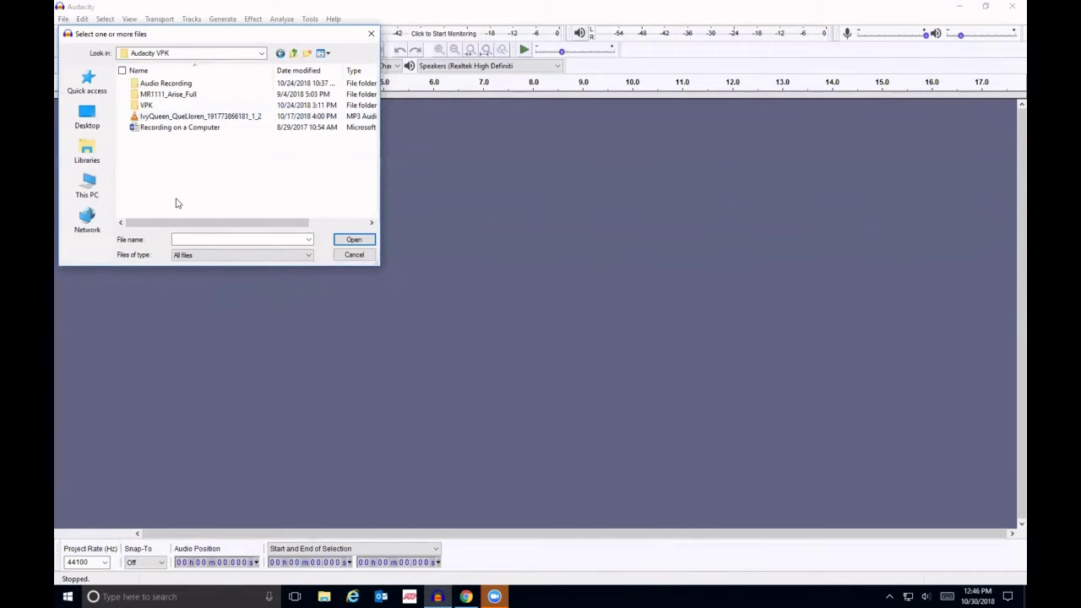
pyautogui.click(183, 118)
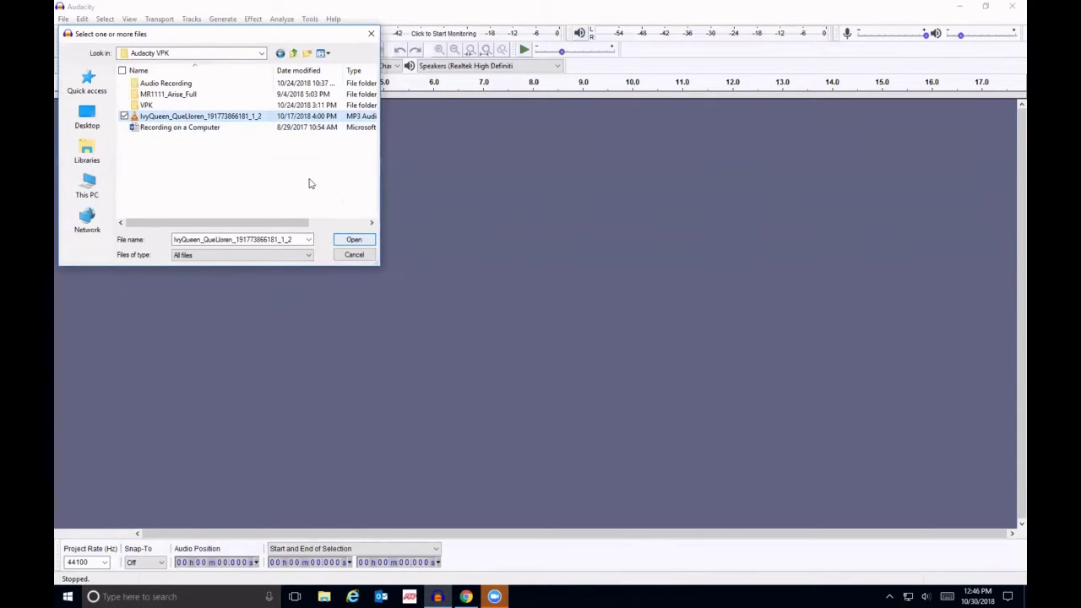
pyautogui.click(357, 243)
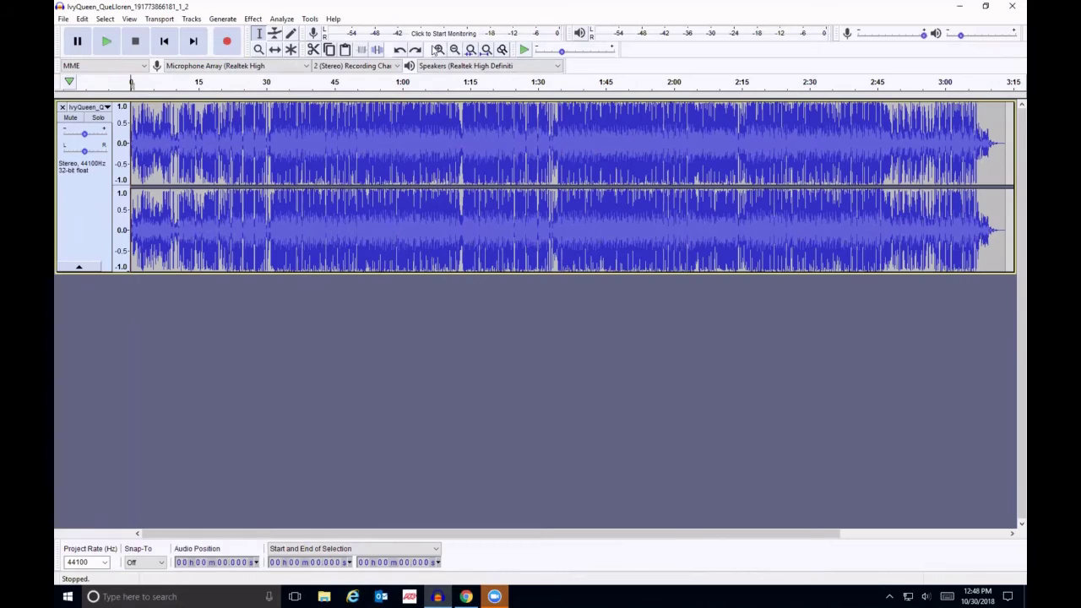
# Place the cursor at about 1:10.5 in the track and magnify the waveform there to examine its individual peaks.
pyautogui.click(450, 118)
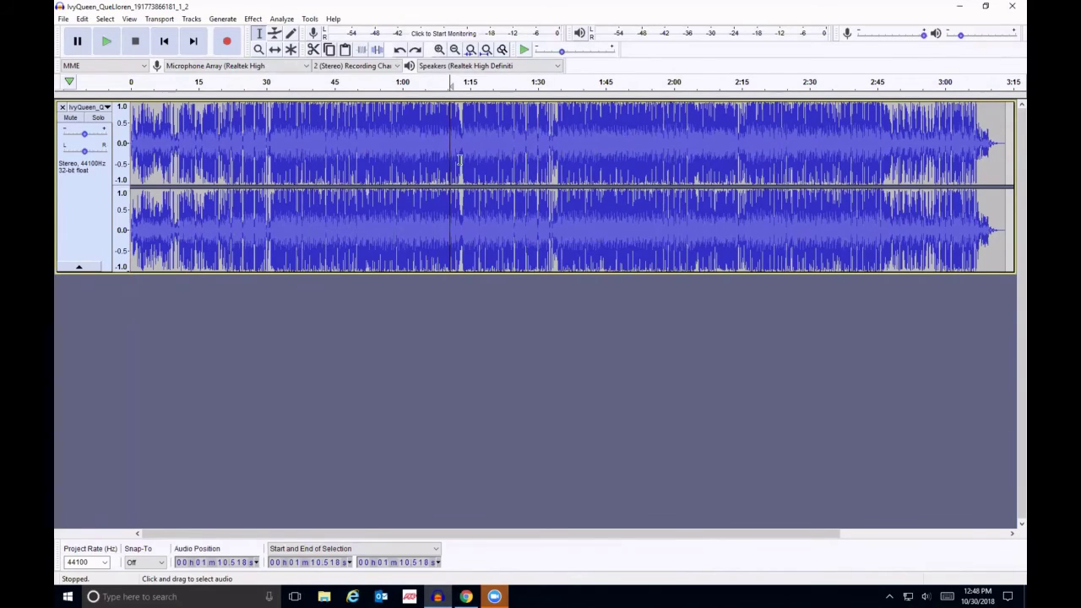
pyautogui.click(440, 50)
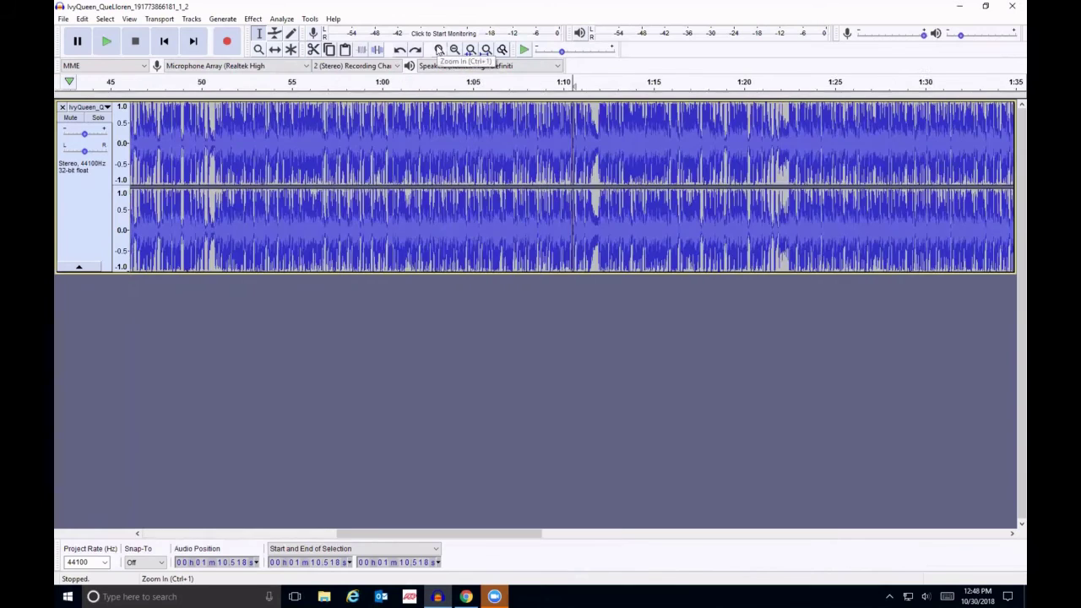
pyautogui.click(439, 50)
pyautogui.click(439, 50)
pyautogui.click(440, 50)
pyautogui.click(439, 50)
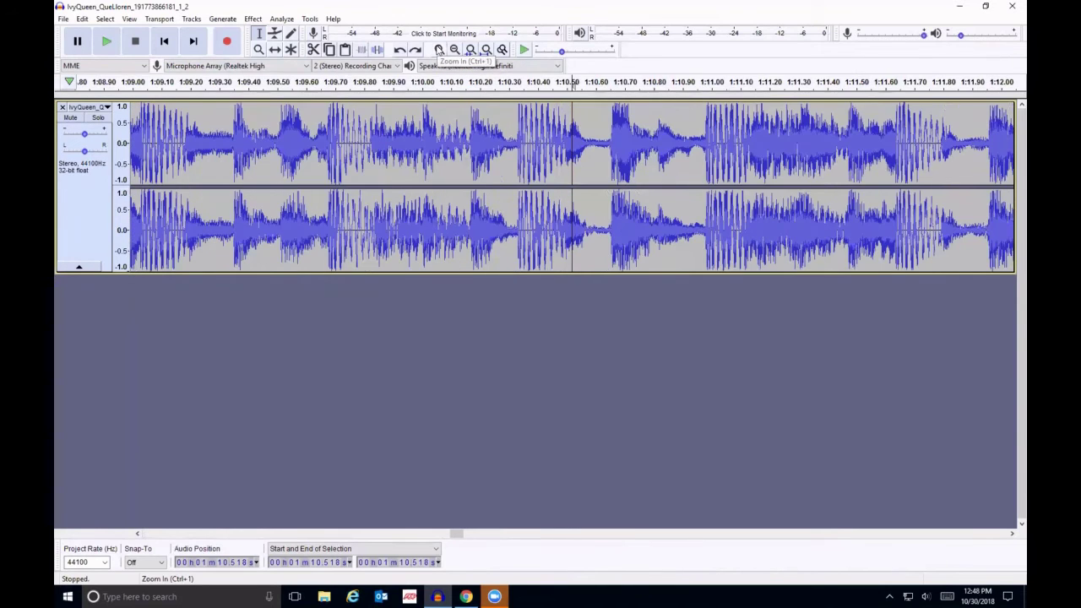
pyautogui.click(439, 50)
pyautogui.click(440, 50)
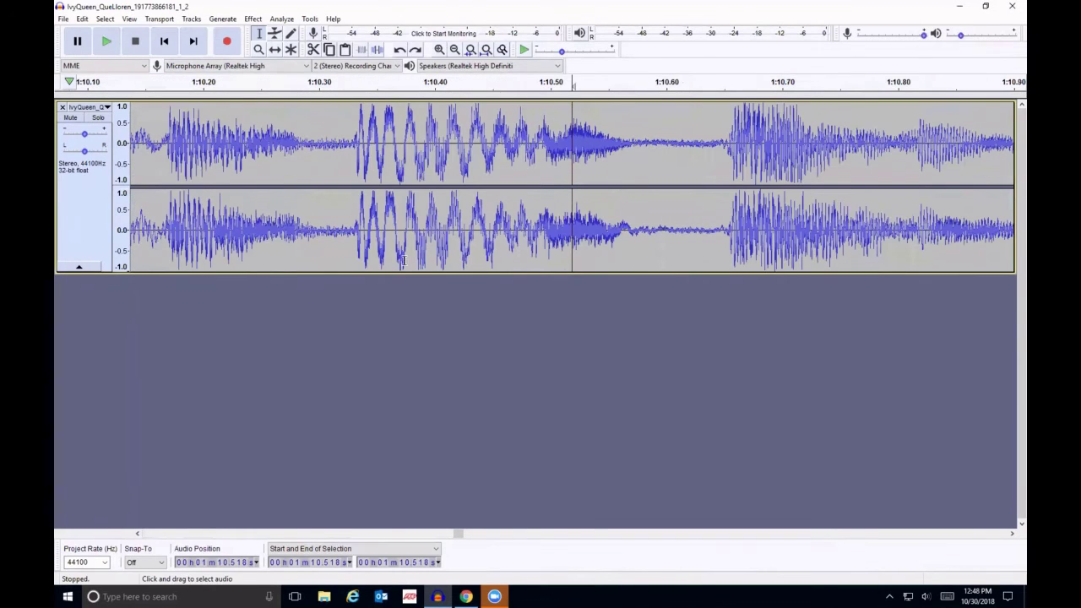
# Play a short stretch of the track starting from about 1:10.33.
pyautogui.click(353, 129)
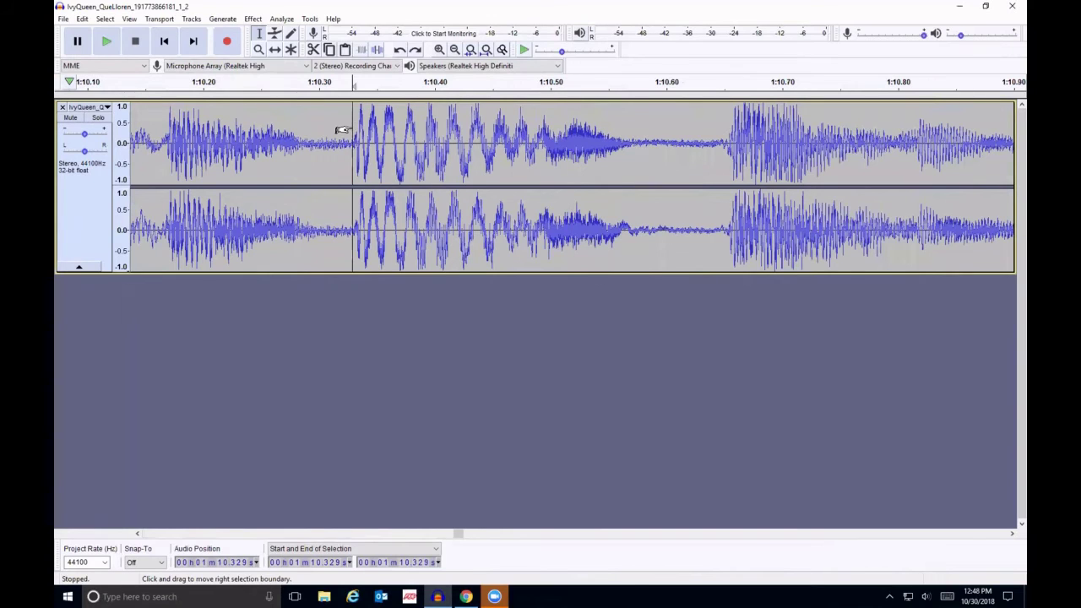
pyautogui.press('space')
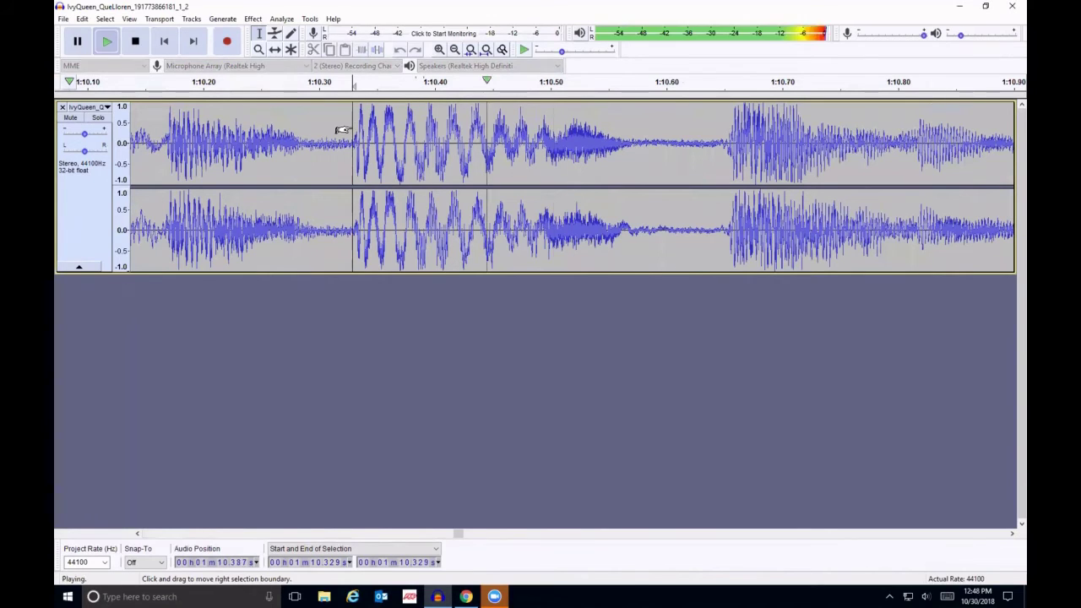
pyautogui.press('space')
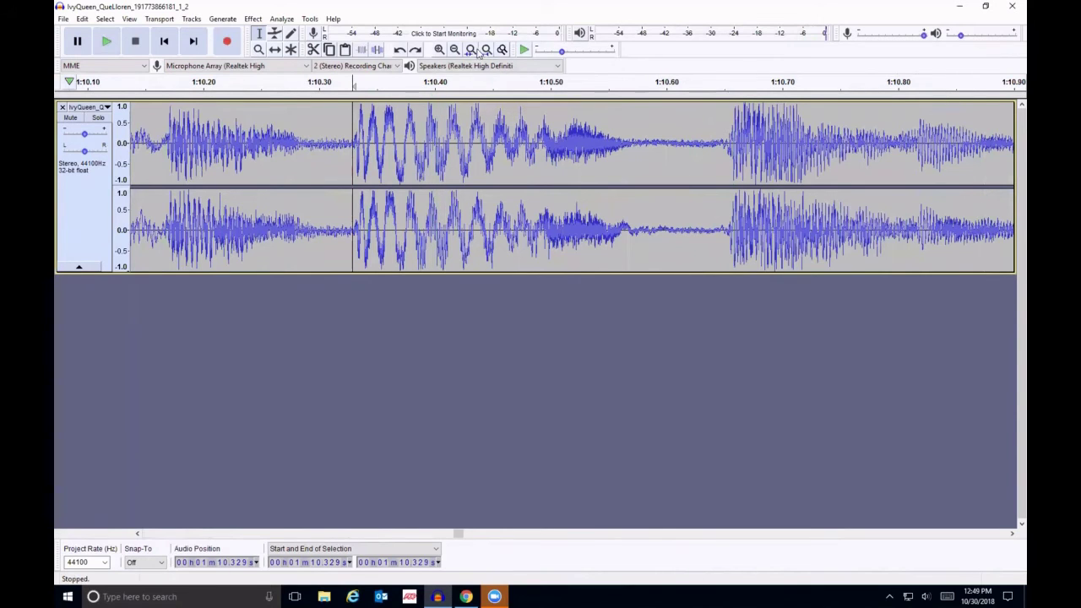
# Zoom the waveform back out until roughly 0:22 to 2:00 of the track is visible.
pyautogui.click(455, 49)
pyautogui.click(454, 50)
pyautogui.click(454, 50)
pyautogui.click(454, 50)
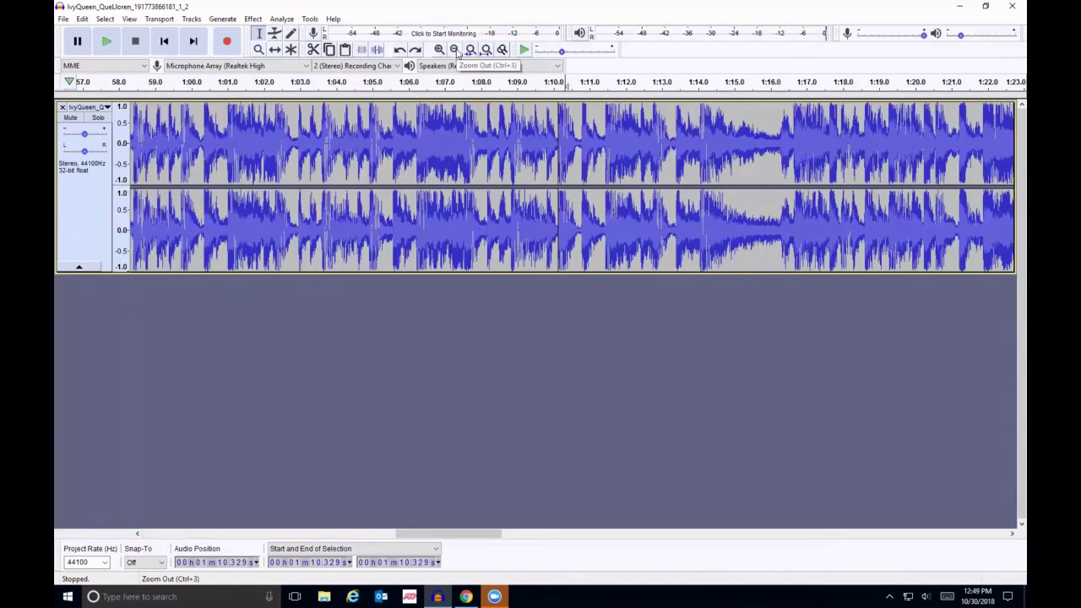
pyautogui.click(455, 50)
pyautogui.click(455, 50)
pyautogui.click(454, 50)
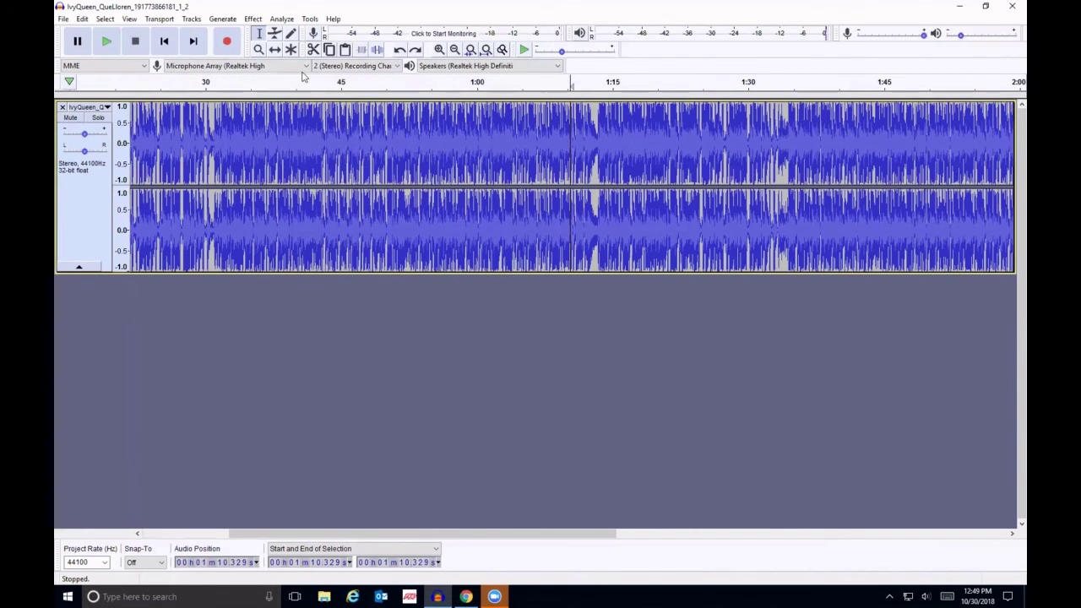
# Use the Selection Tool to place the cursor at several points and select the audio from about 0:39.6 to 1:13.9.
pyautogui.click(259, 35)
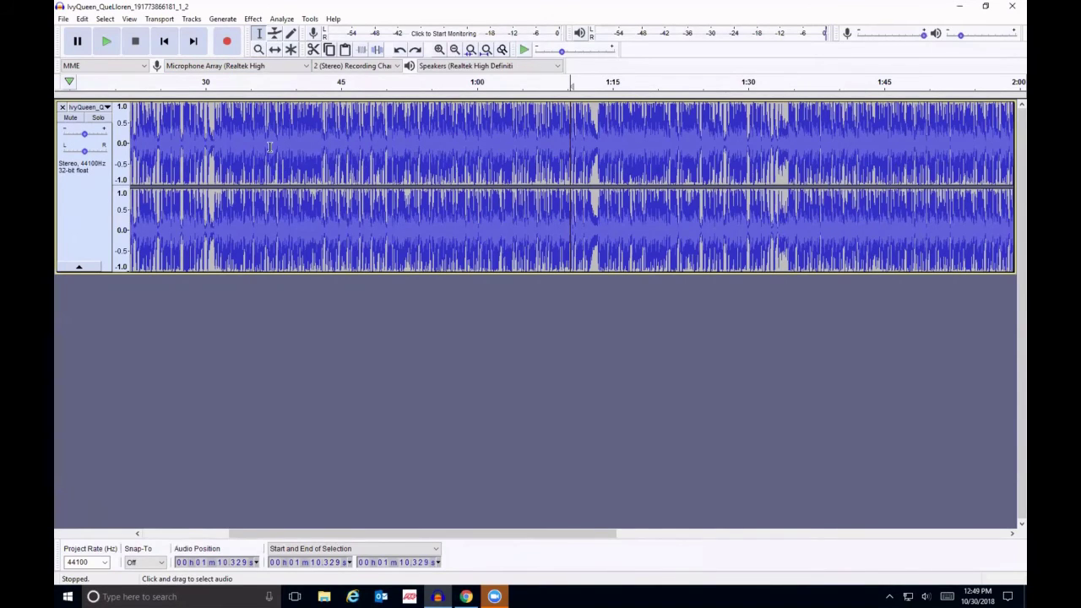
pyautogui.click(205, 140)
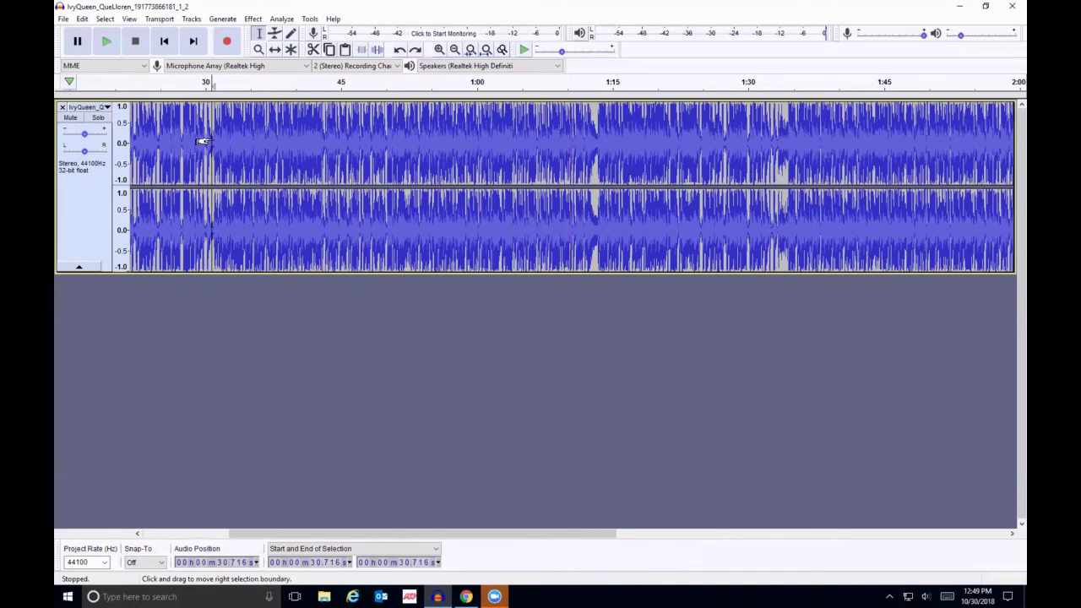
pyautogui.click(387, 145)
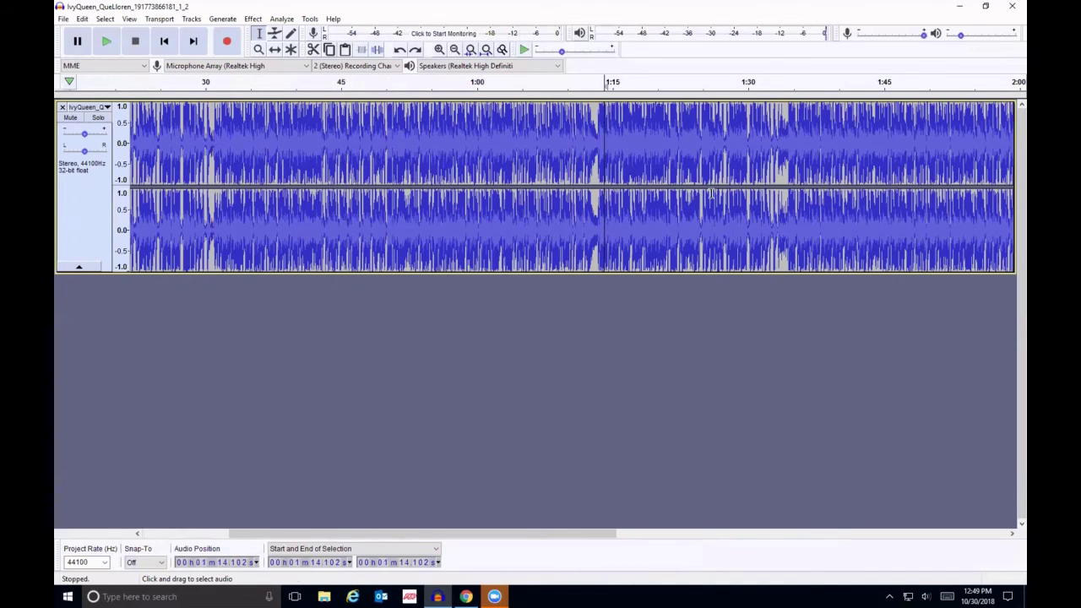
pyautogui.click(786, 129)
pyautogui.moveTo(293, 125); pyautogui.dragTo(603, 203)
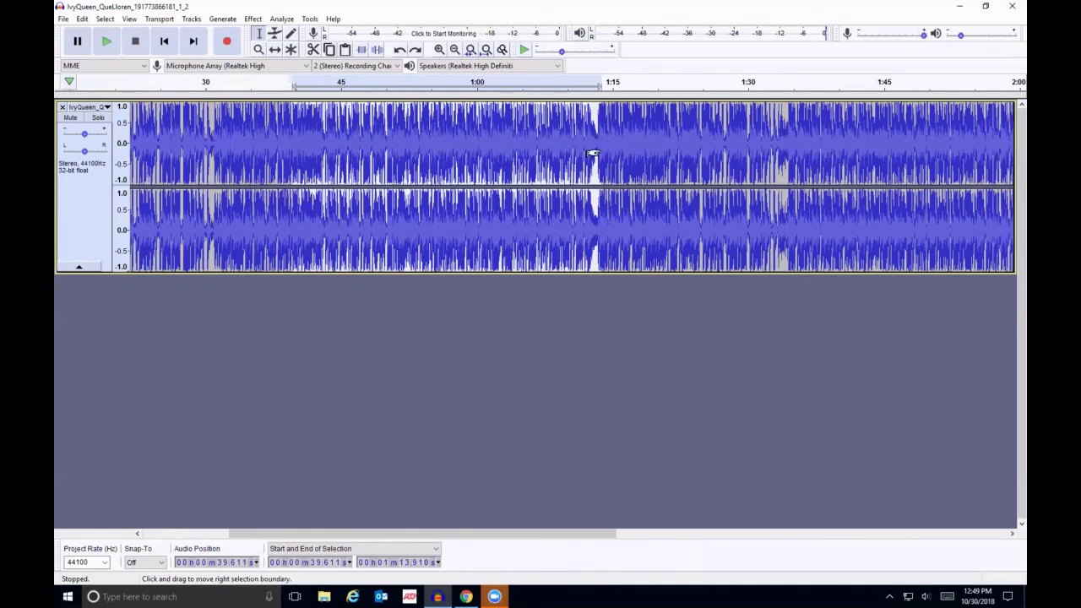
pyautogui.click(260, 148)
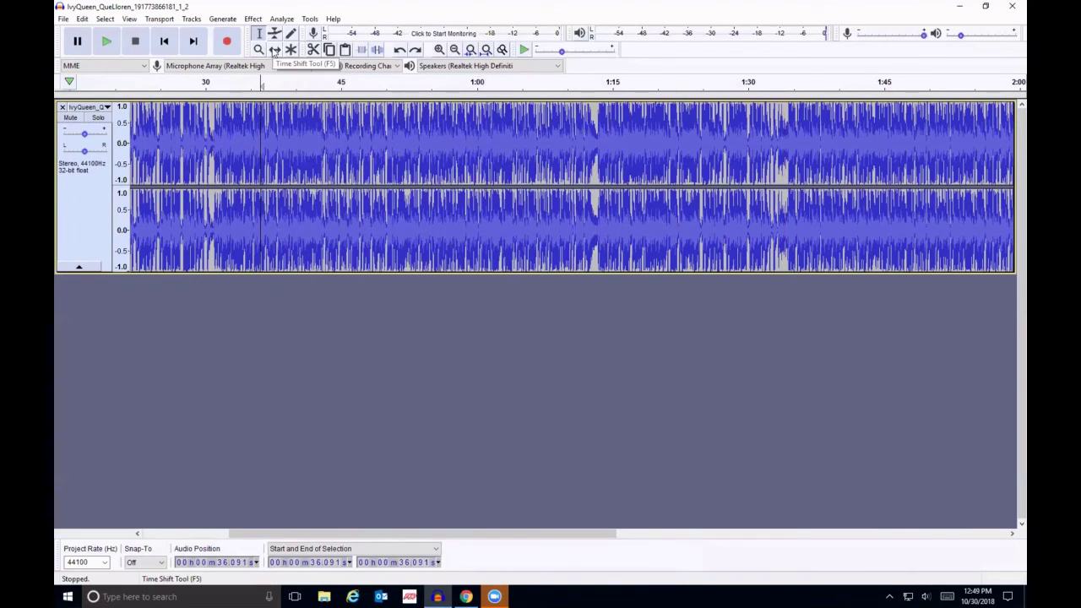
# Shift the audio clip along the timeline with the Time Shift Tool so that it starts at about 0:53.
pyautogui.click(274, 50)
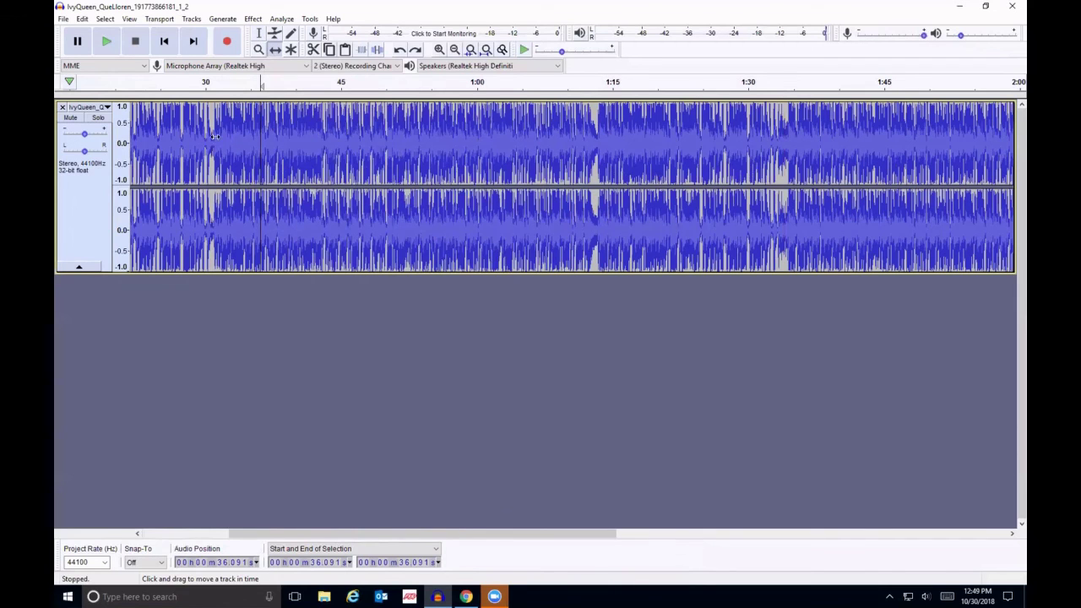
pyautogui.moveTo(224, 167); pyautogui.dragTo(770, 175)
pyautogui.moveTo(455, 143); pyautogui.dragTo(359, 143)
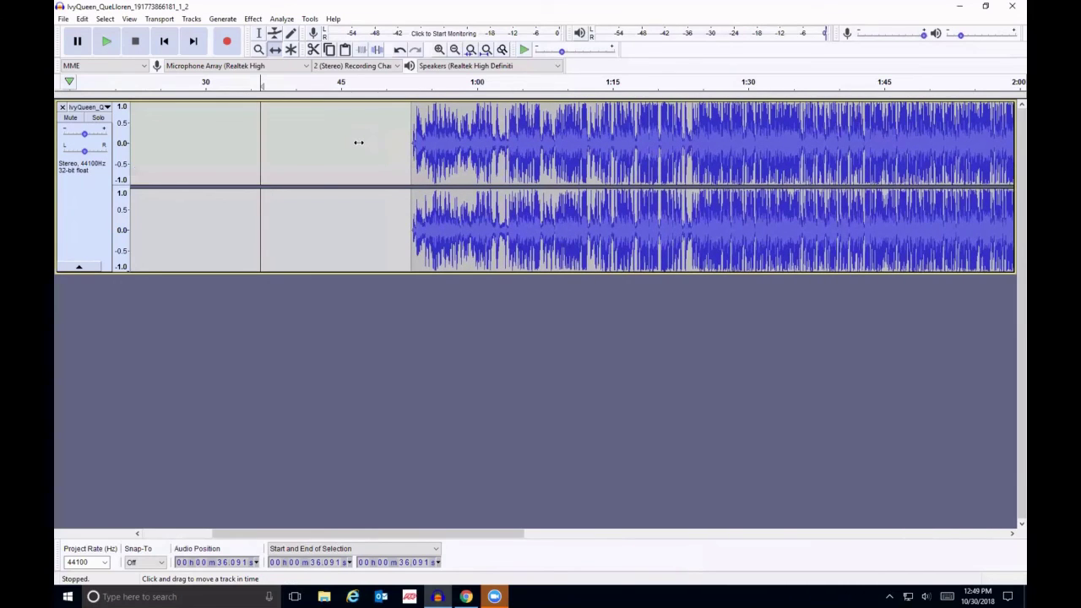
# Move the shifted audio clip back to the beginning of the timeline with the Time Shift Tool.
pyautogui.click(259, 33)
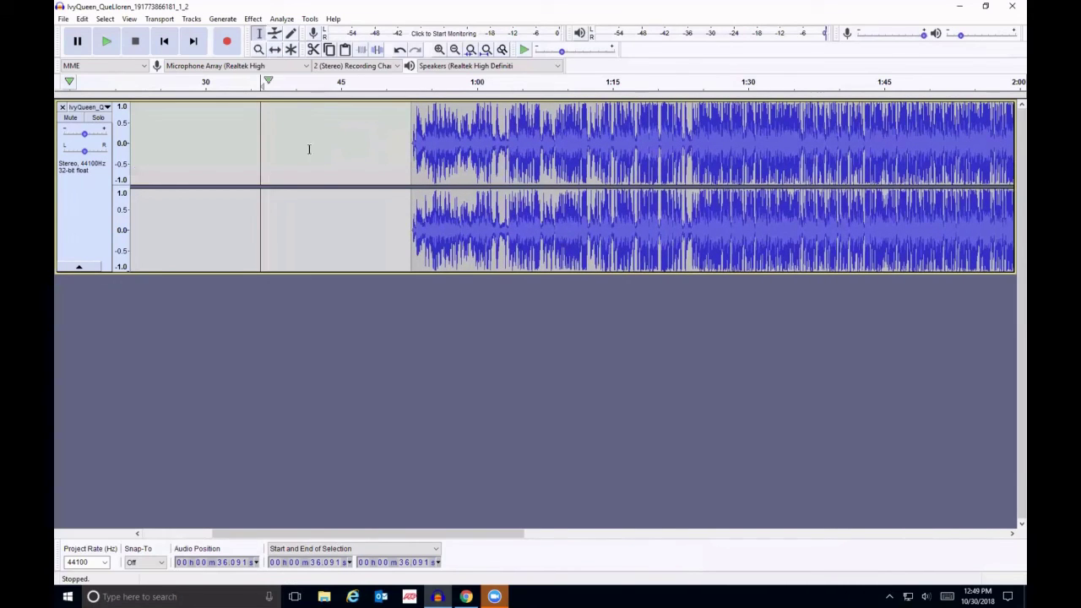
pyautogui.click(274, 49)
pyautogui.moveTo(549, 143); pyautogui.dragTo(265, 143)
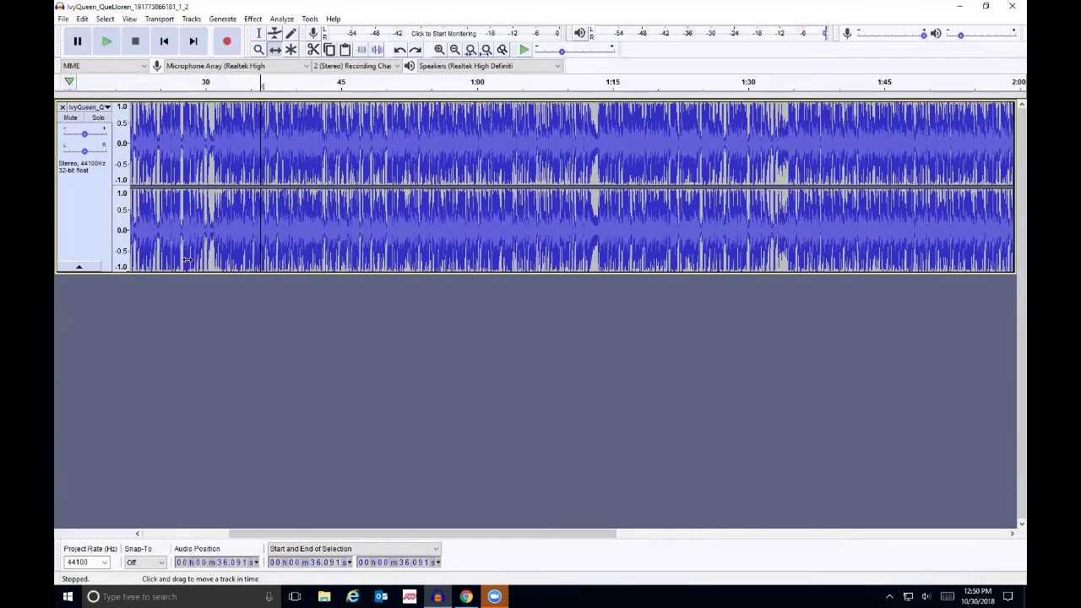